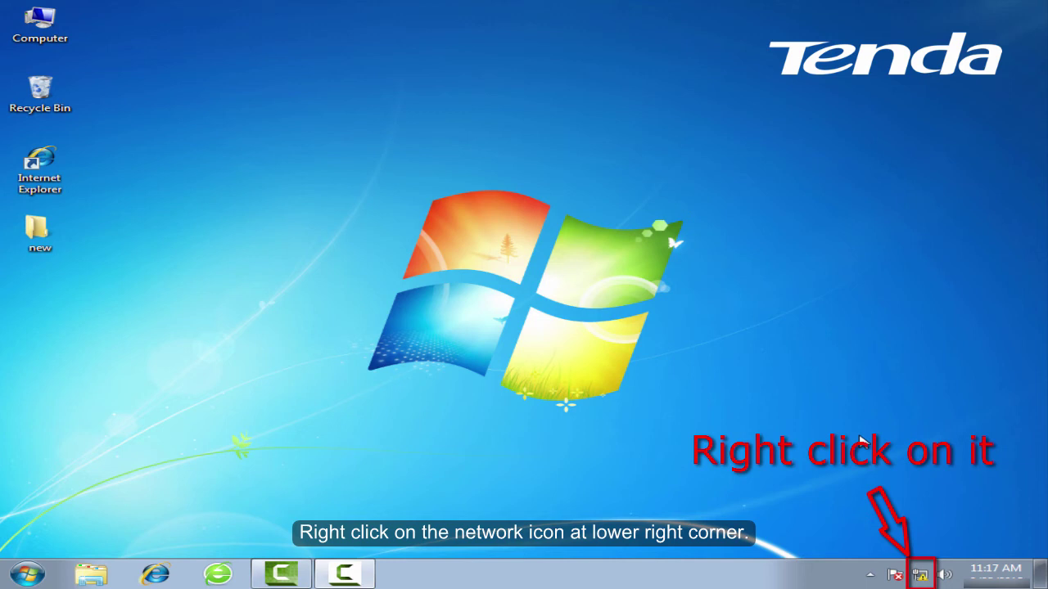
# From the tray network icon, open the adapter list in Network and Sharing Center and select Local Area Connection
pyautogui.rightClick(920, 576)
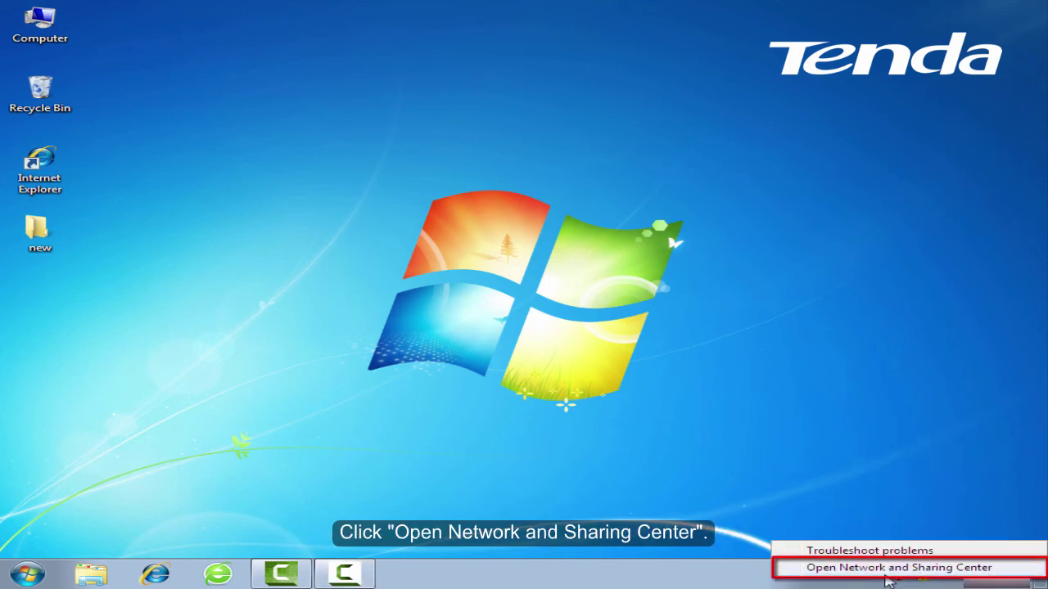
pyautogui.click(886, 572)
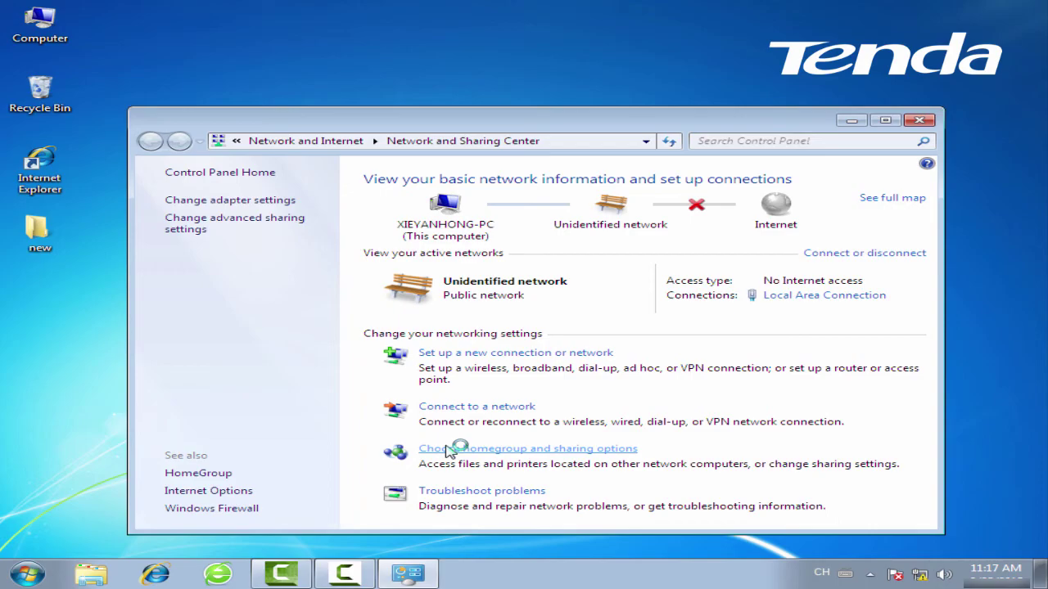
pyautogui.click(249, 207)
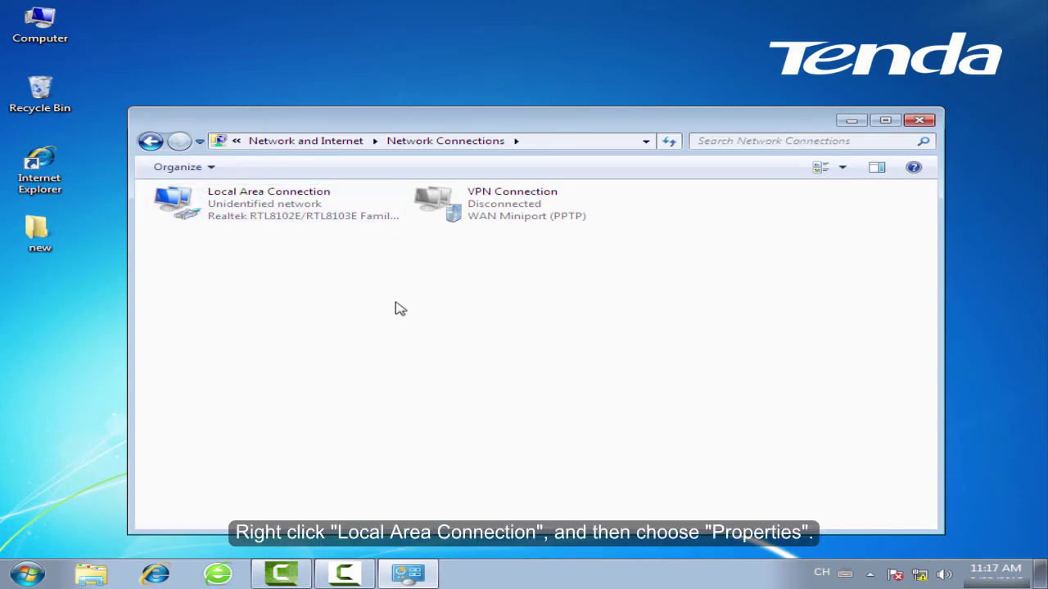
pyautogui.click(345, 212)
# Open the Local Area Connection's properties
pyautogui.rightClick(355, 203)
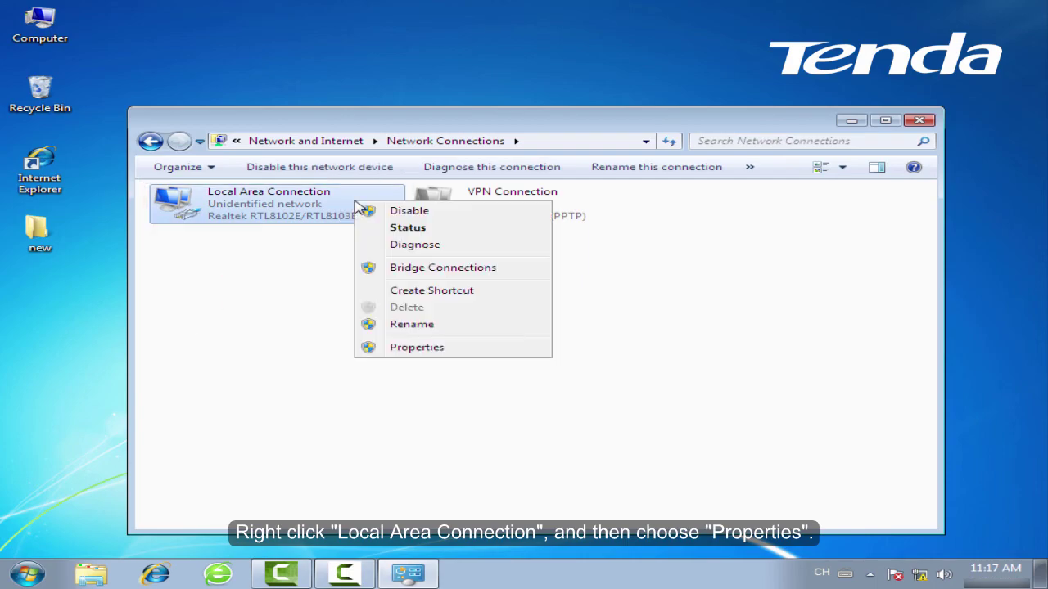
pyautogui.click(456, 352)
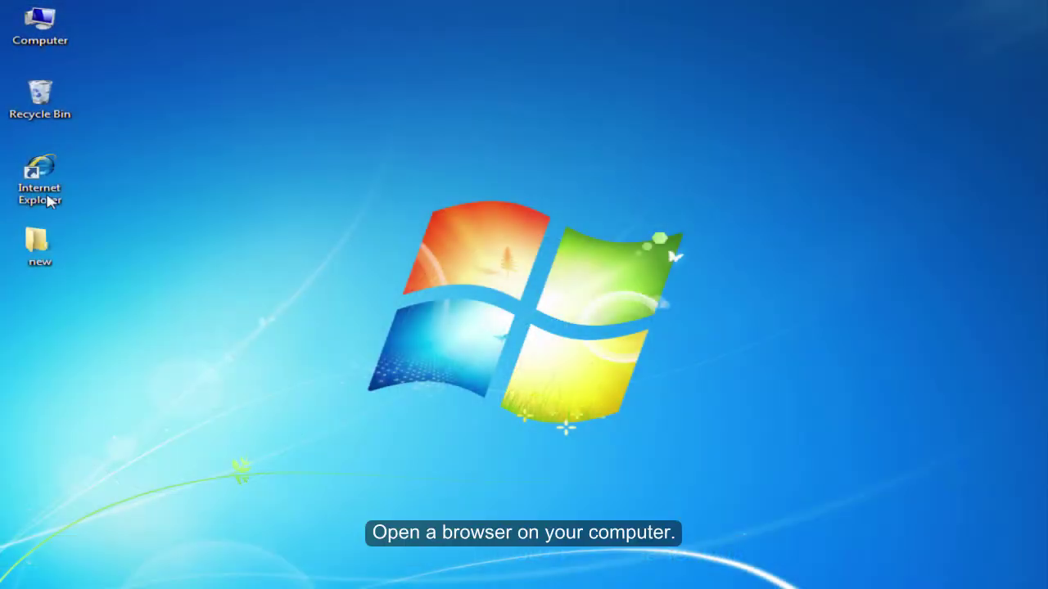
# Launch Internet Explorer and enter the router address 192.168.0.1
pyautogui.doubleClick(49, 199)
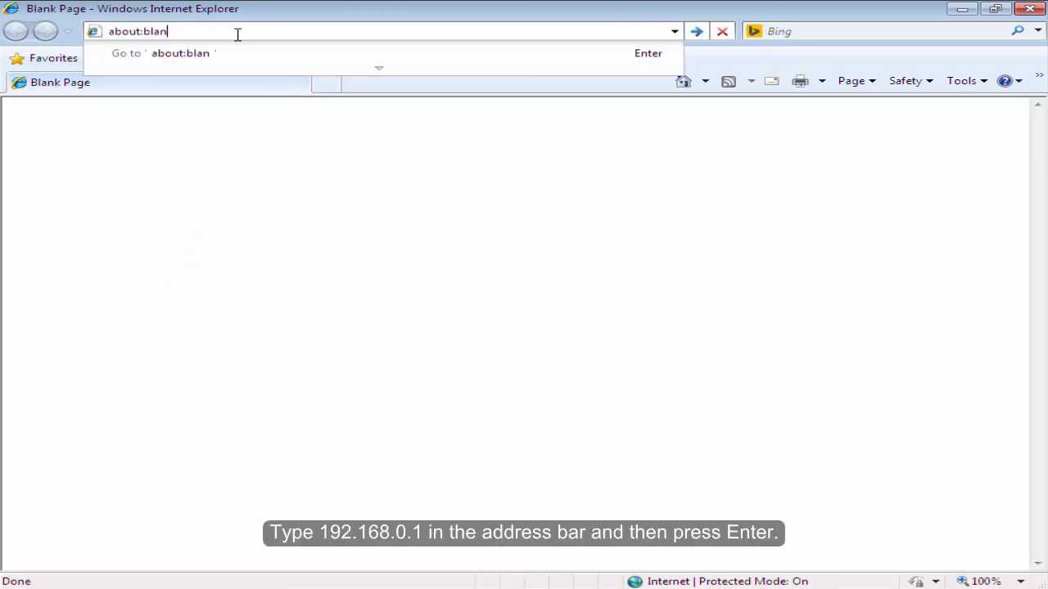
pyautogui.write('19')
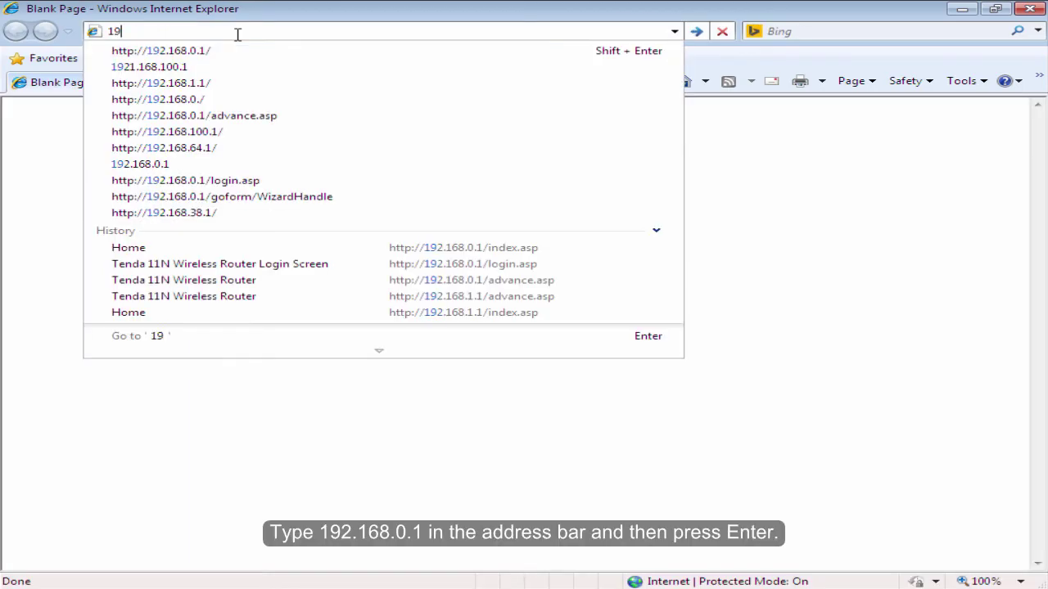
pyautogui.write('2.168.')
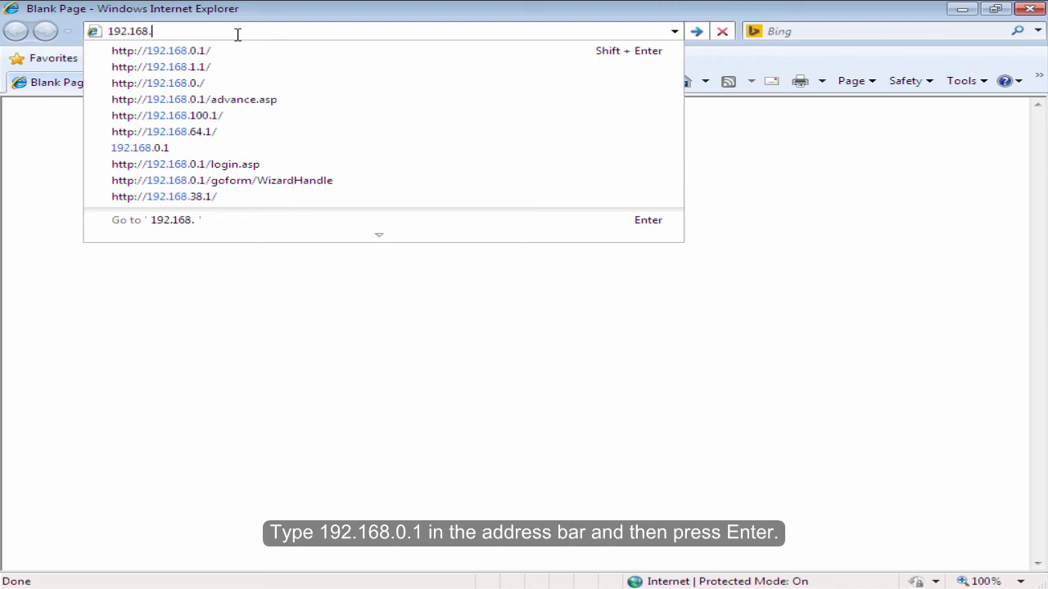
pyautogui.write('0.1')
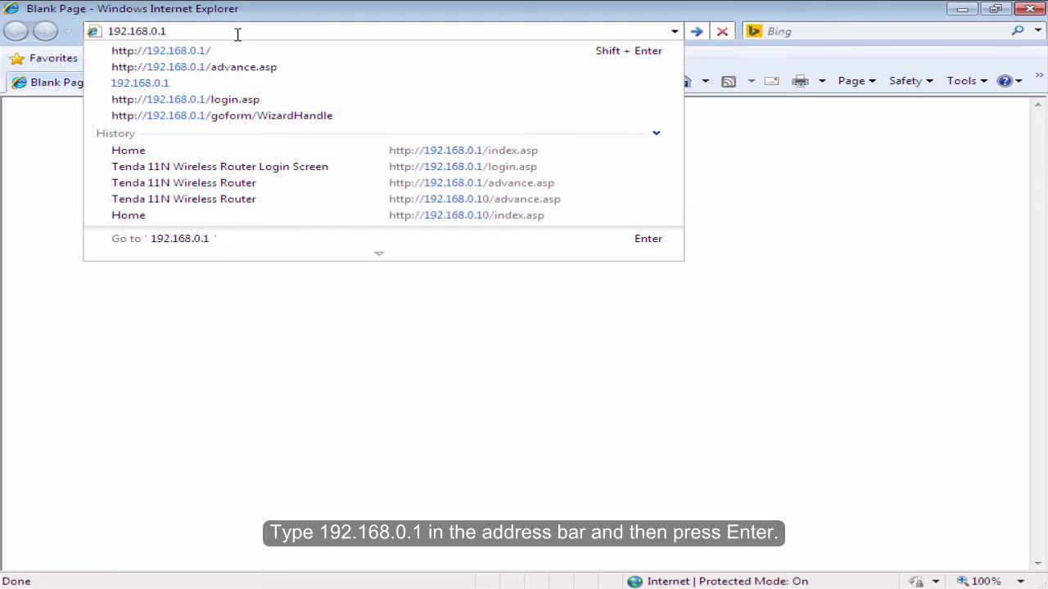
# Load 192.168.0.1 and log in to the Tenda router with its default password
pyautogui.press('Return')
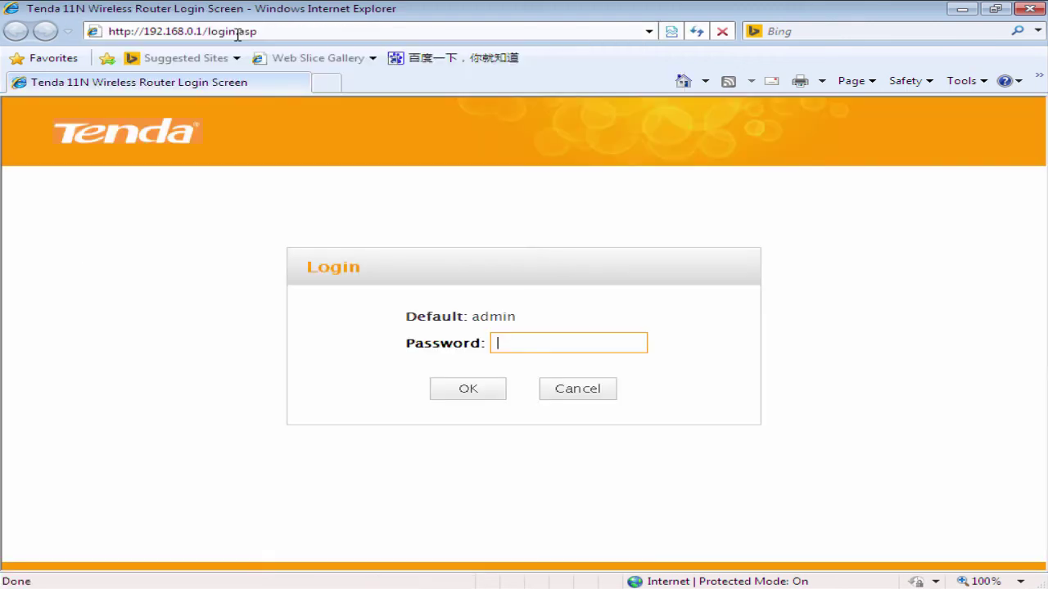
pyautogui.moveTo(524, 316); pyautogui.dragTo(407, 311)
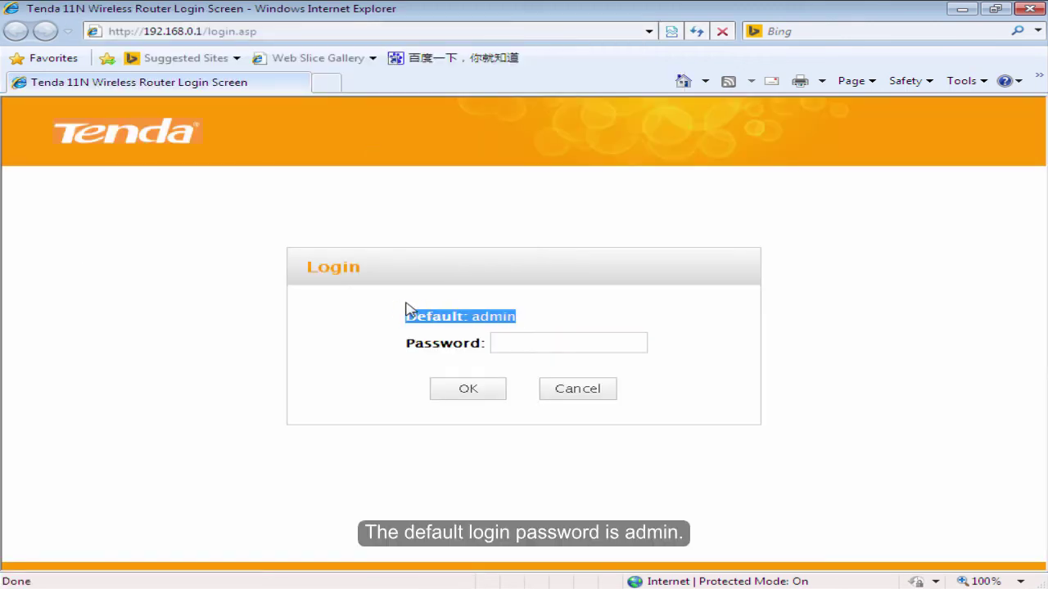
pyautogui.click(561, 330)
pyautogui.click(538, 346)
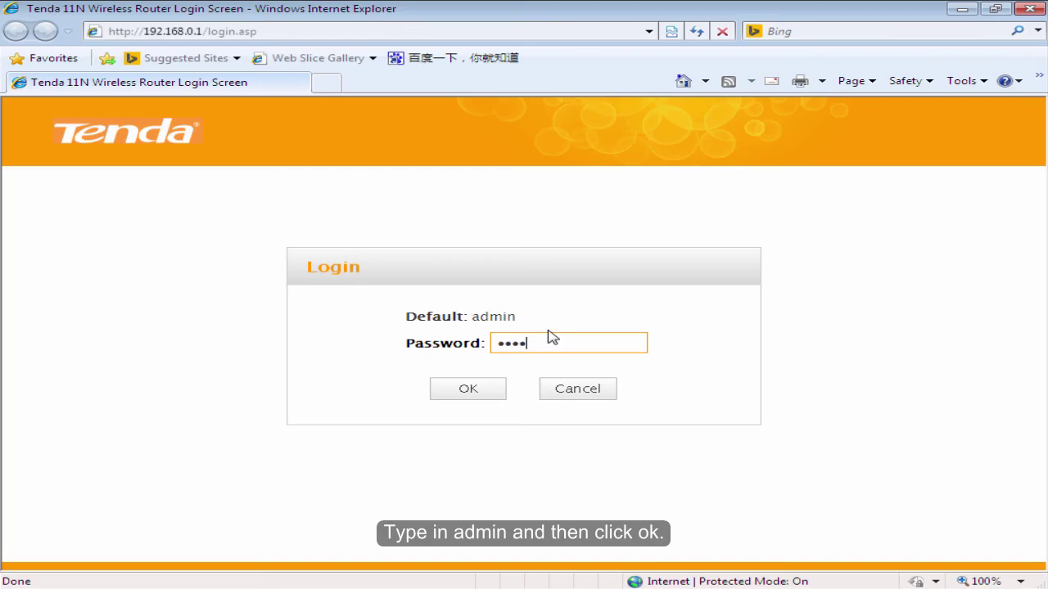
pyautogui.write('admin')
pyautogui.click(468, 389)
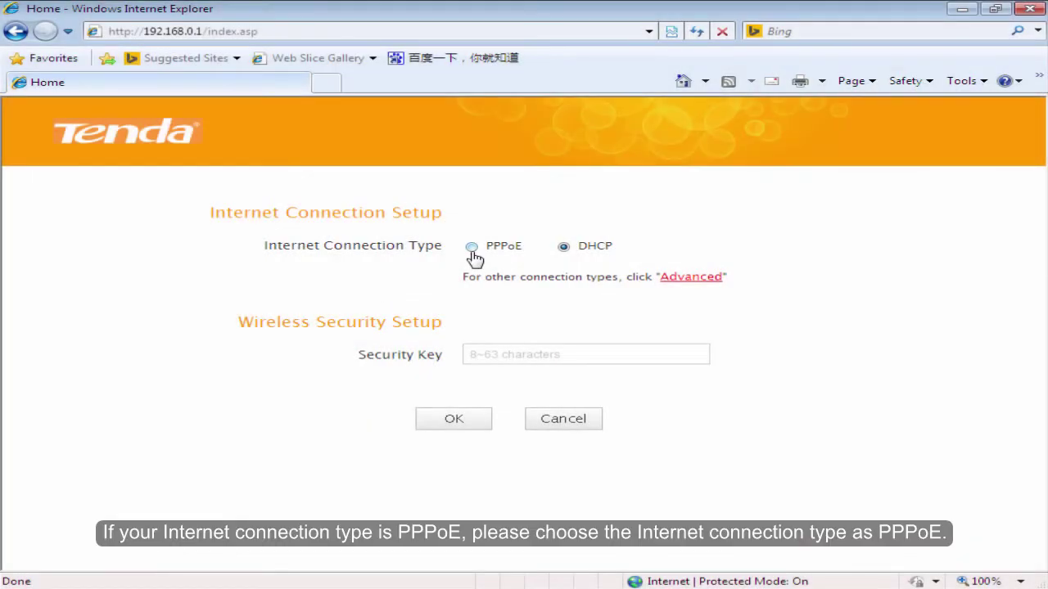
# Switch the connection type to PPPoE and enter the broadband account username and password
pyautogui.click(473, 247)
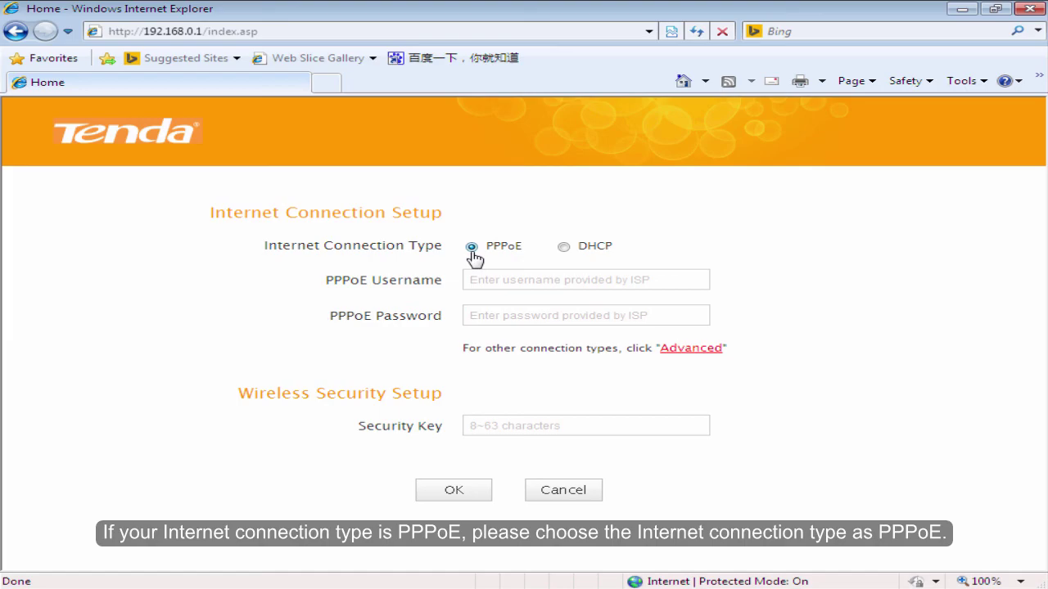
pyautogui.click(554, 284)
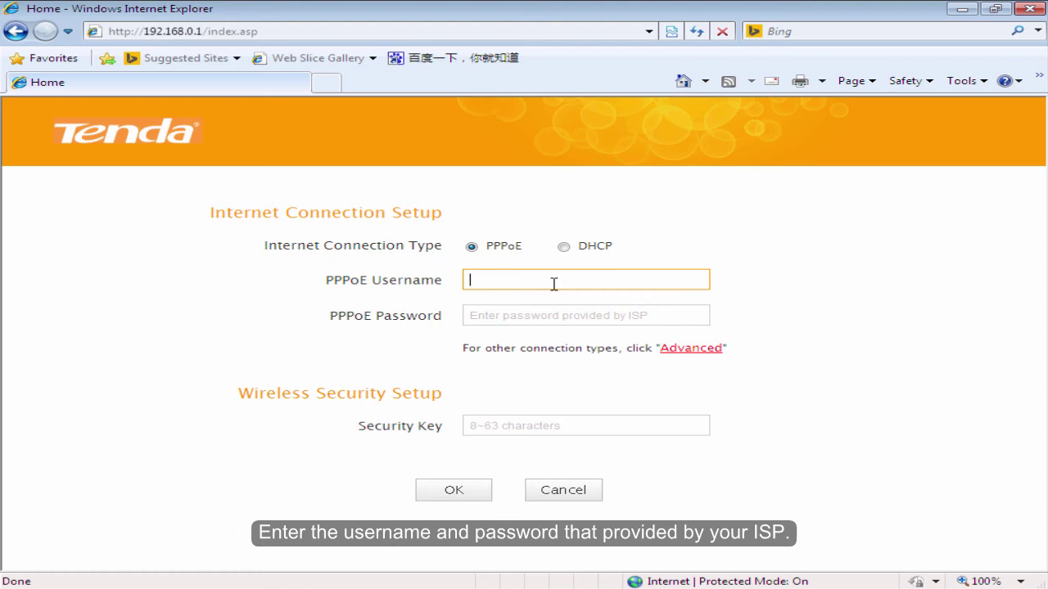
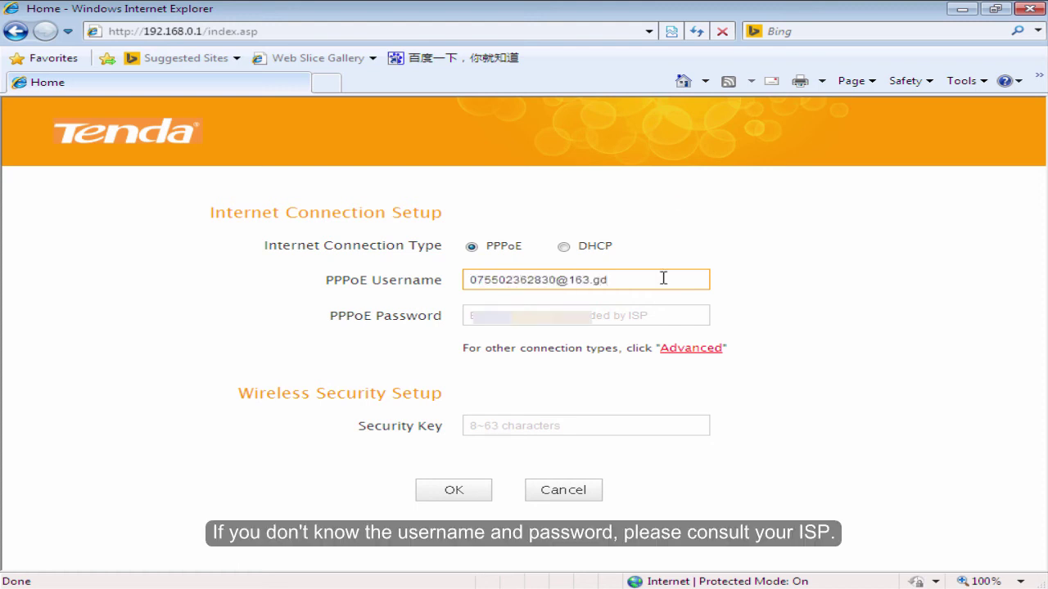
pyautogui.click(603, 316)
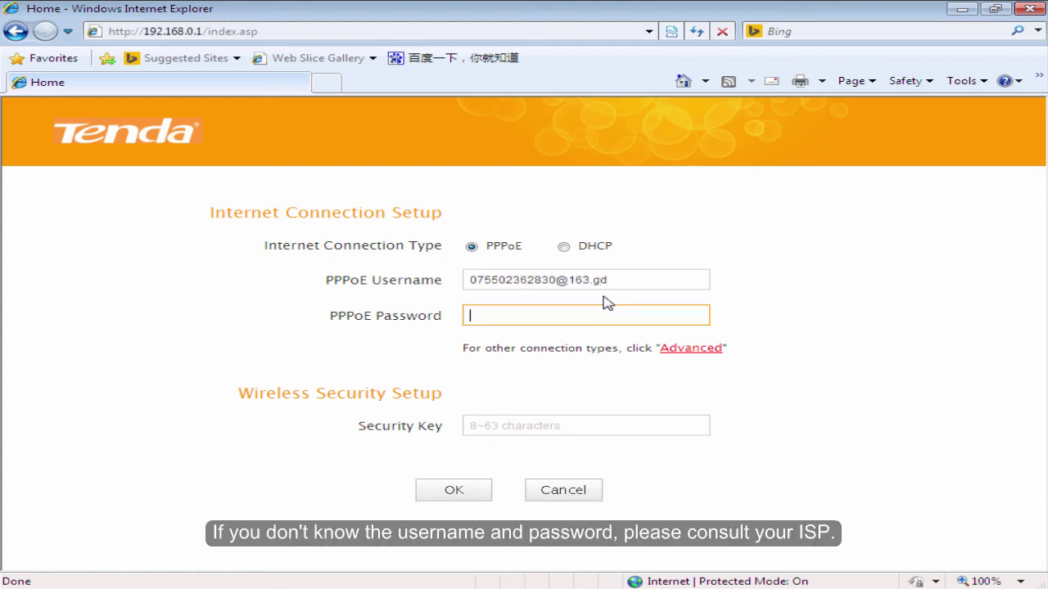
pyautogui.write('Password')
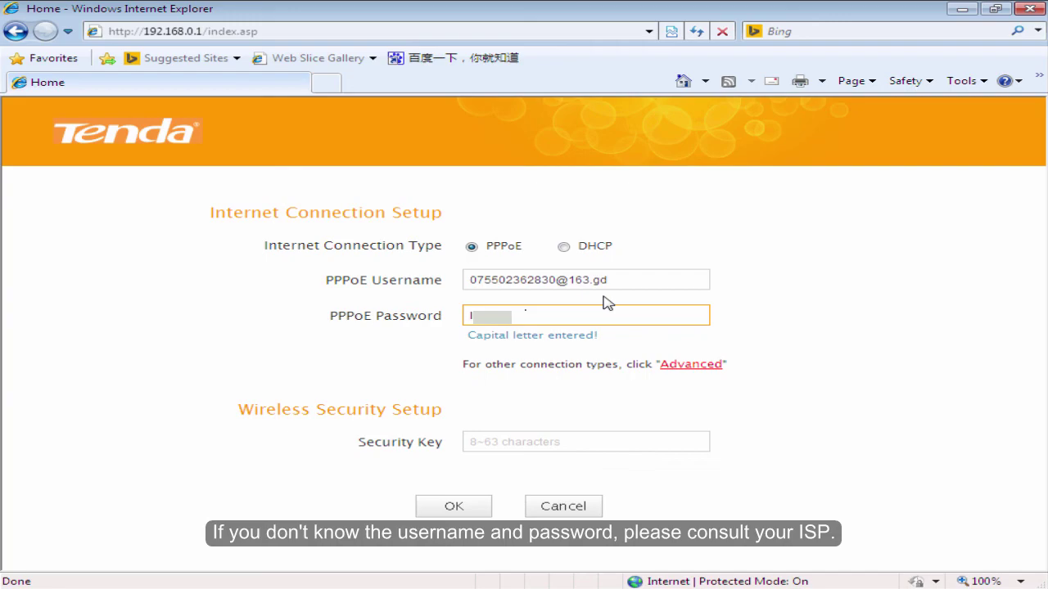
pyautogui.write('password')
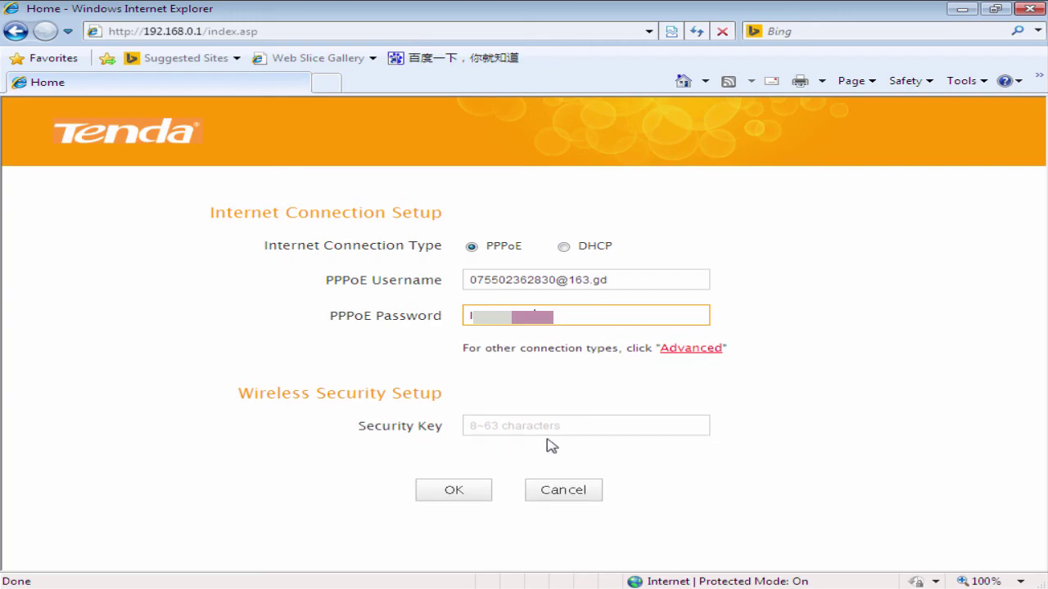
# Submit the settings with a new Wi-Fi security key and accept the key-change warning
pyautogui.click(543, 427)
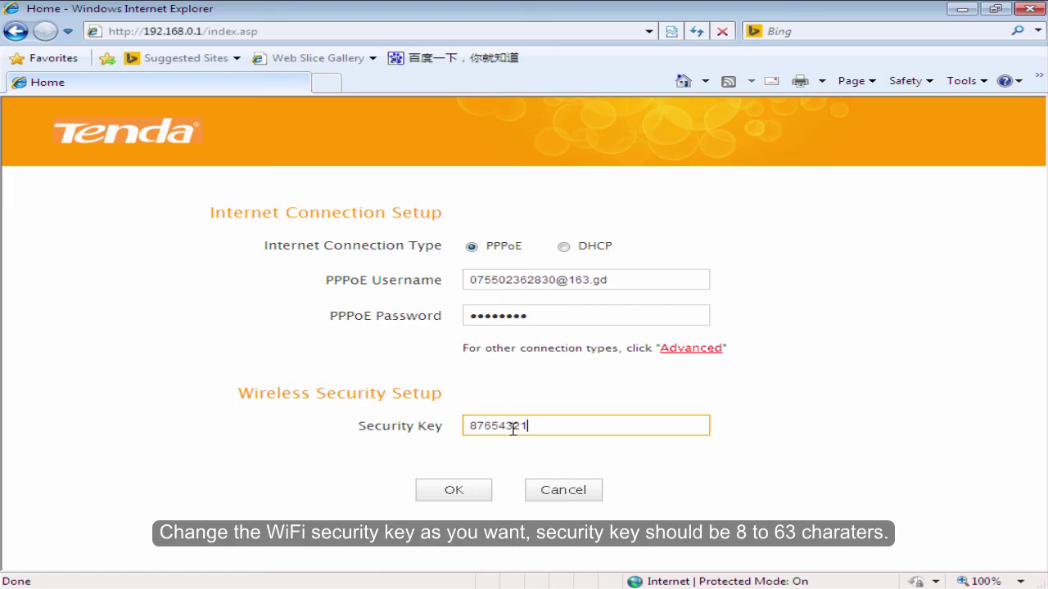
pyautogui.click(477, 496)
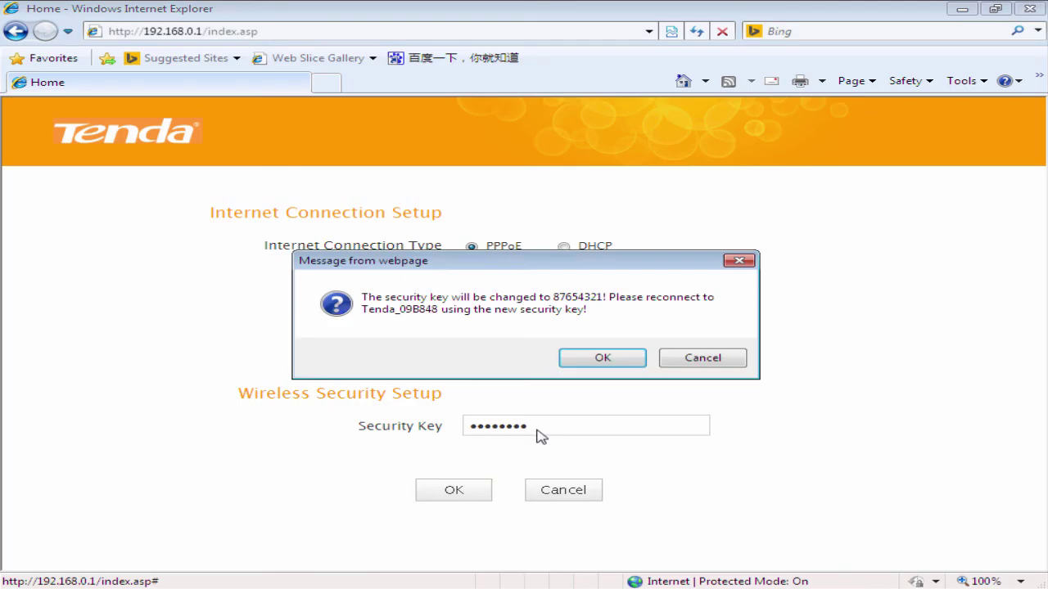
pyautogui.click(602, 360)
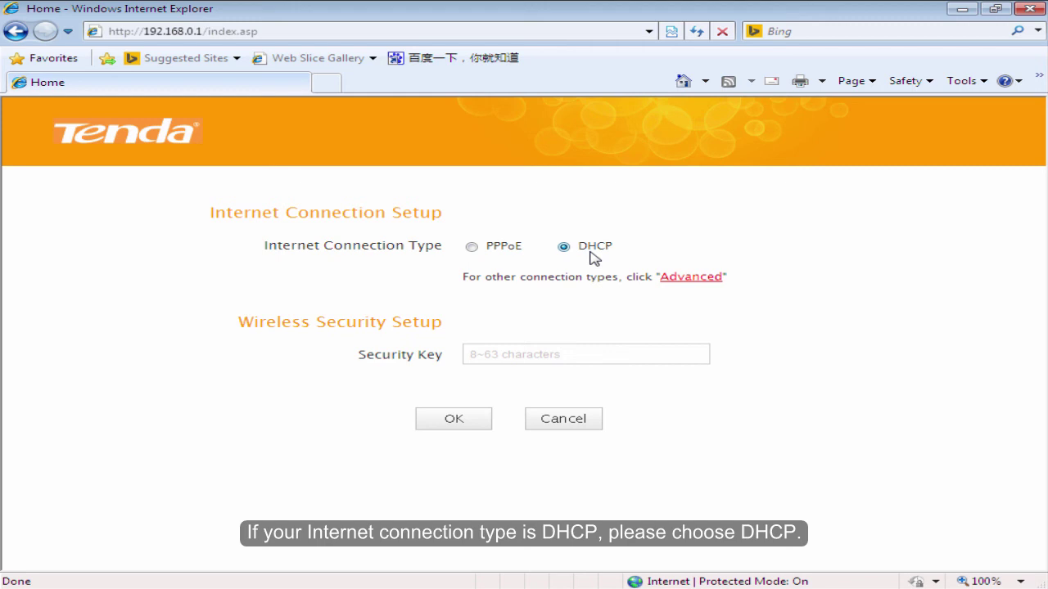
# Enter a new Wi-Fi security key, submit the DHCP settings and confirm the change
pyautogui.click(588, 352)
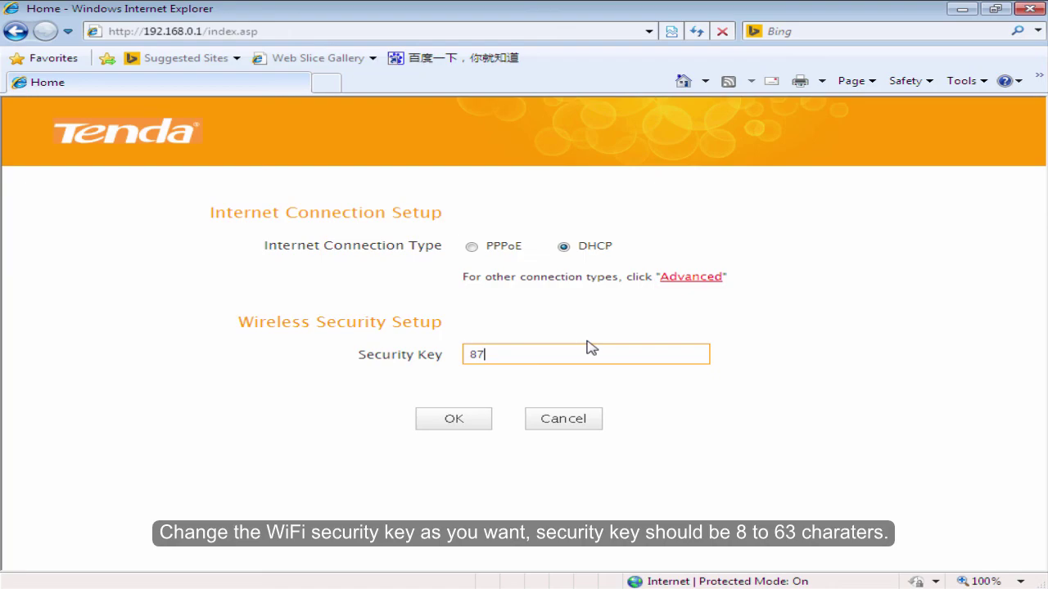
pyautogui.write('654321')
pyautogui.click(557, 385)
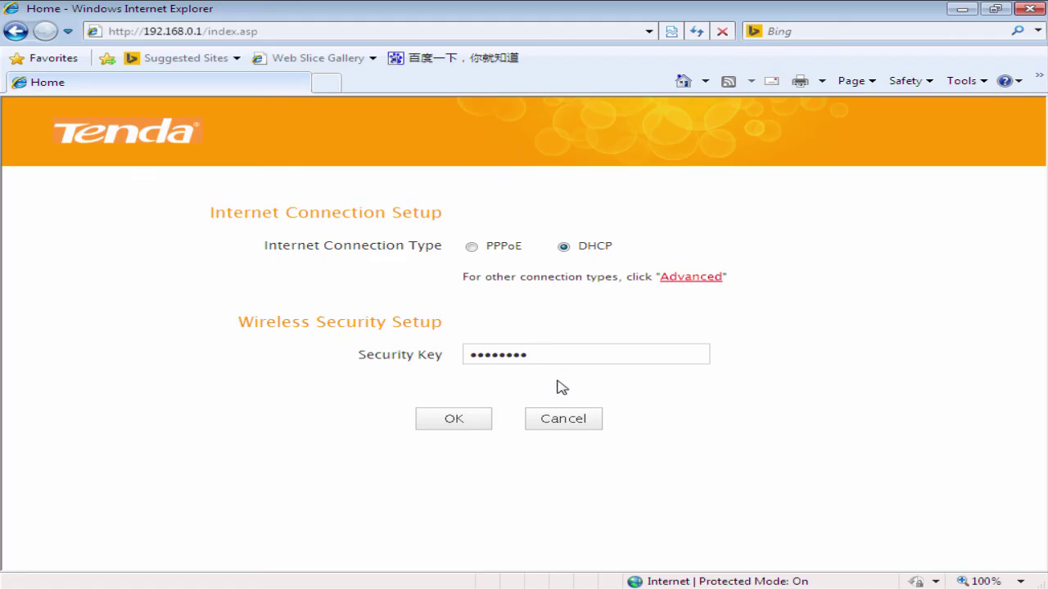
pyautogui.click(461, 423)
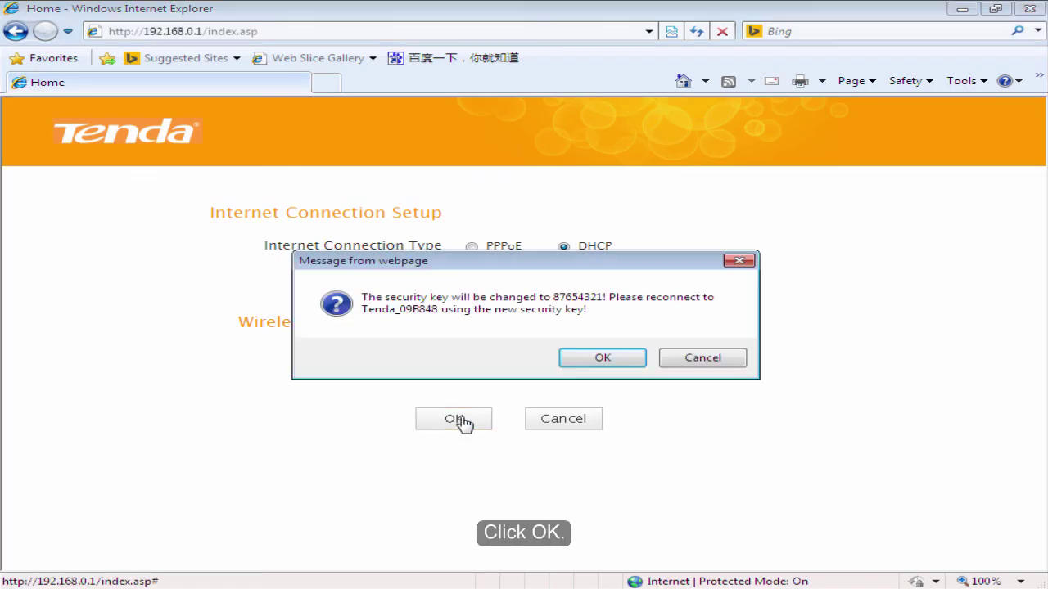
pyautogui.click(590, 366)
pyautogui.click(592, 362)
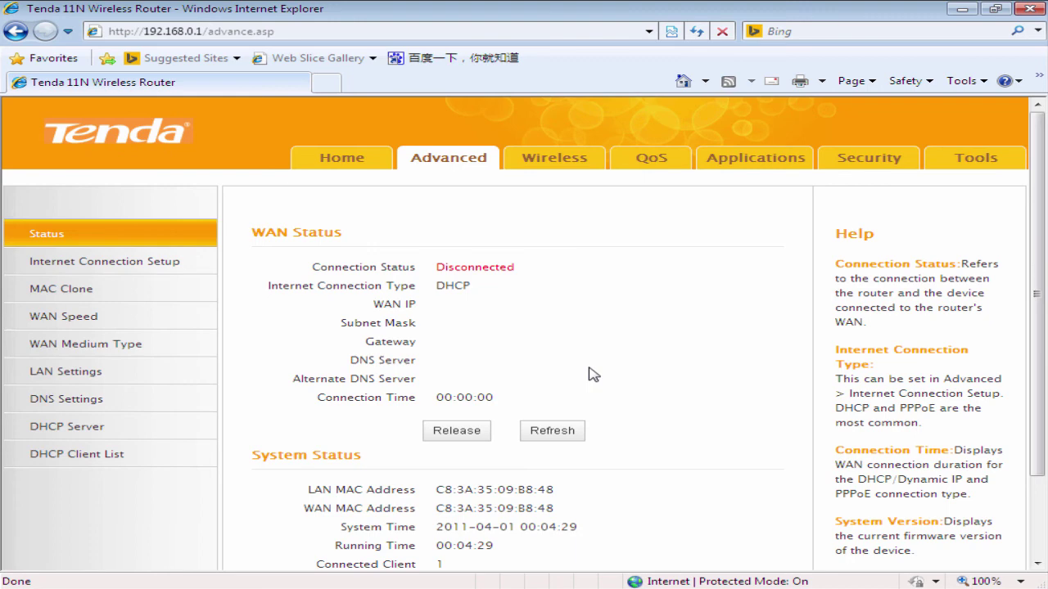
# Refresh the WAN status and verify it shows Connected with IP 192.168.100.153
pyautogui.click(554, 434)
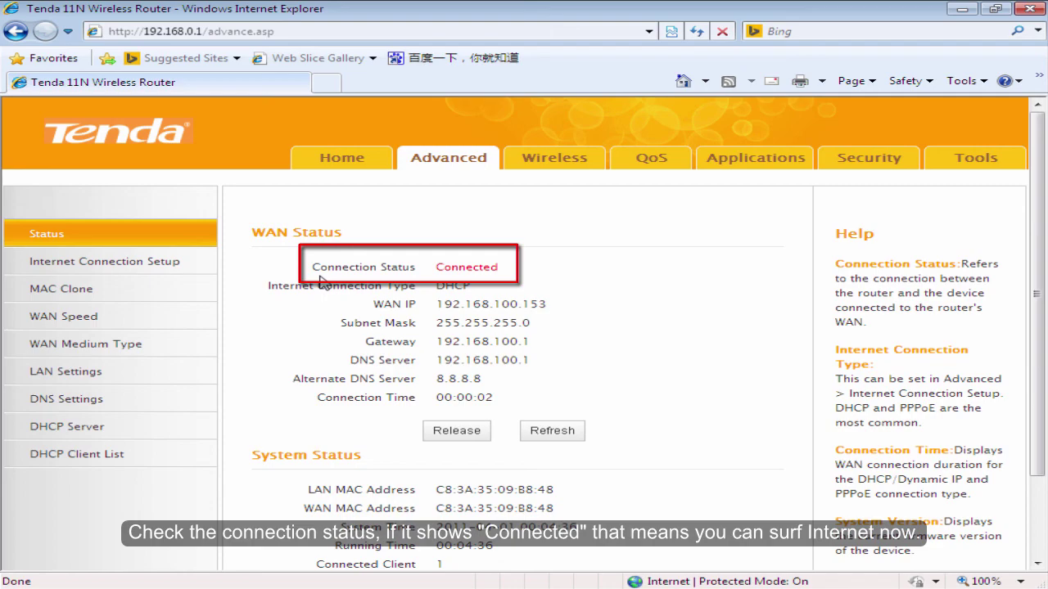
pyautogui.moveTo(309, 264); pyautogui.dragTo(585, 282)
pyautogui.click(513, 284)
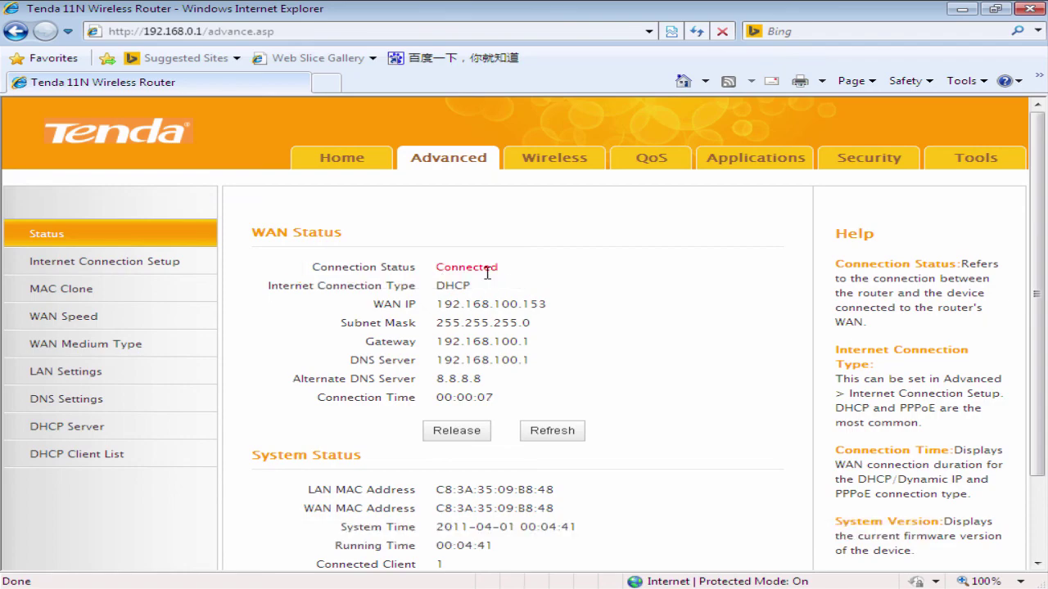
# Rename the Primary SSID to Tenda_ABC in the wireless settings and save it
pyautogui.click(555, 162)
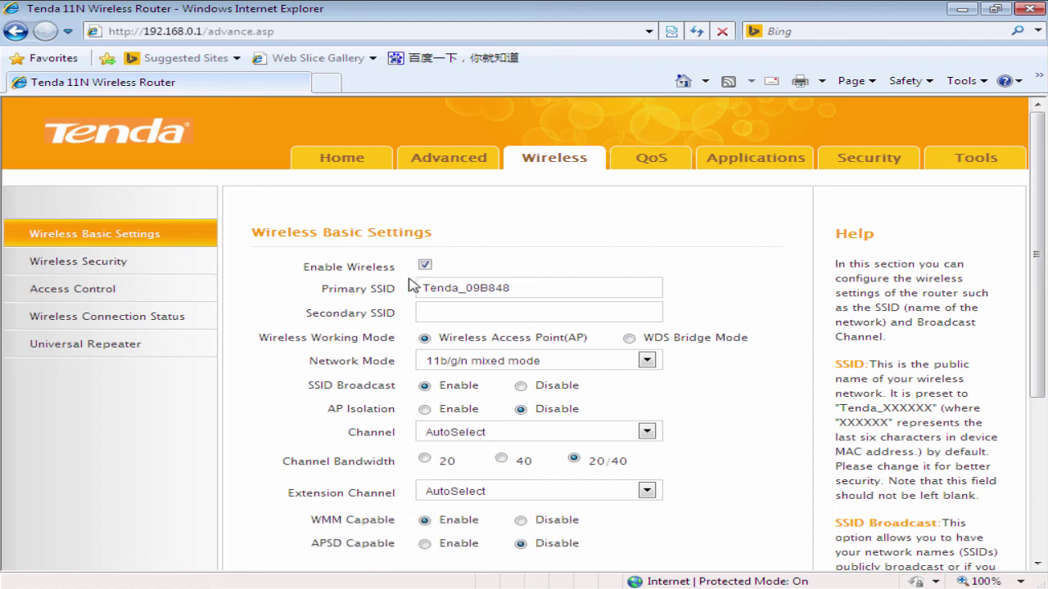
pyautogui.click(535, 288)
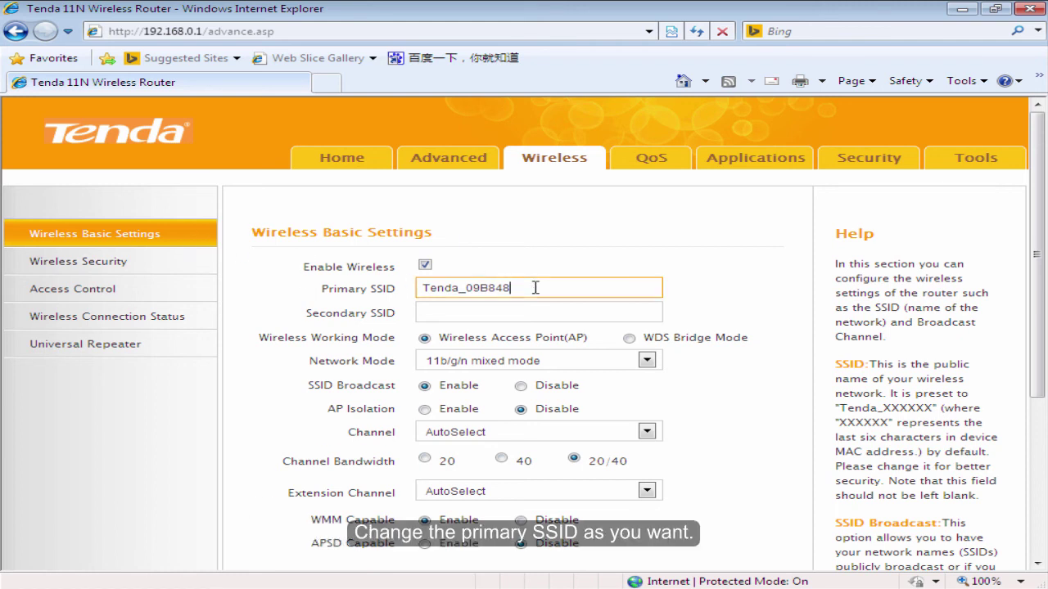
pyautogui.press('BackSpace')
pyautogui.press('BackSpace')
pyautogui.press('BackSpace')
pyautogui.press('BackSpace')
pyautogui.write('ABC')
pyautogui.click(695, 312)
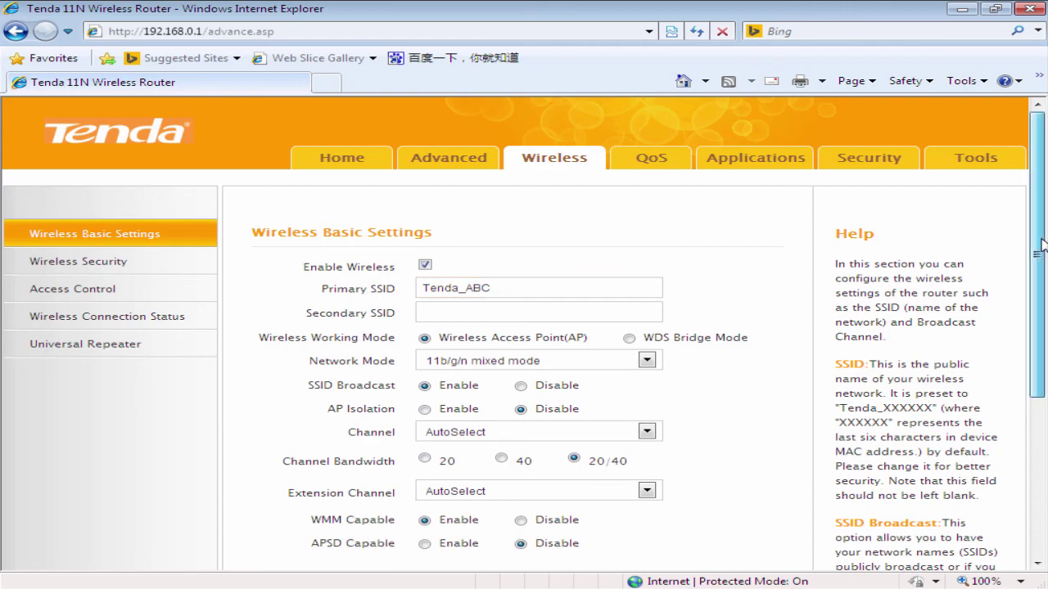
pyautogui.scroll(-2, 1038, 246)
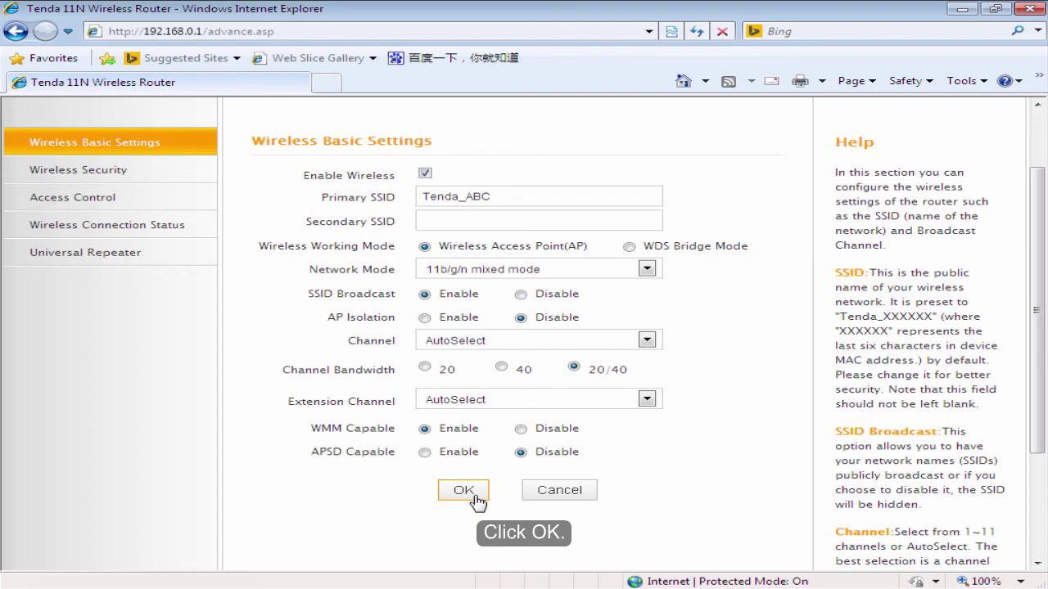
pyautogui.click(463, 491)
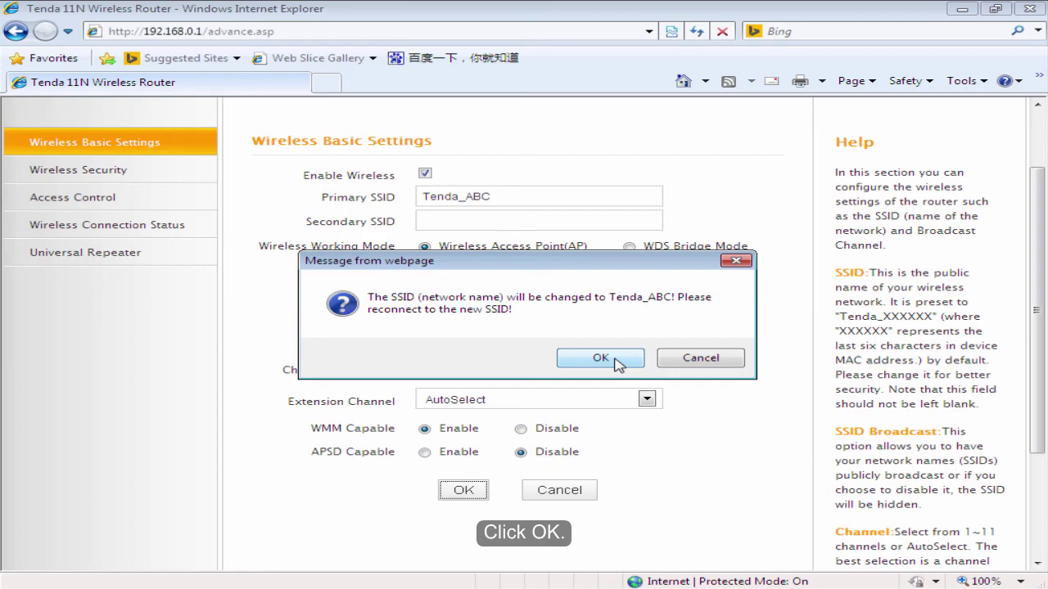